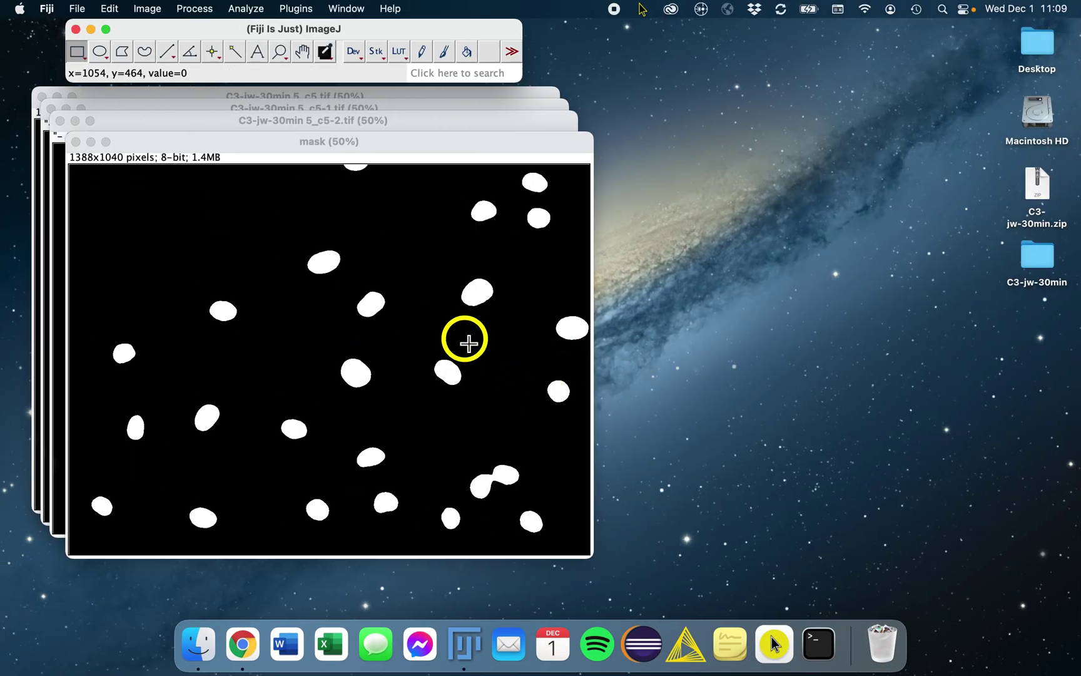
Duplicate the selected nuclei mask with the Duplicate... command, accepting the name mask-1.
click(380, 149)
click(442, 73)
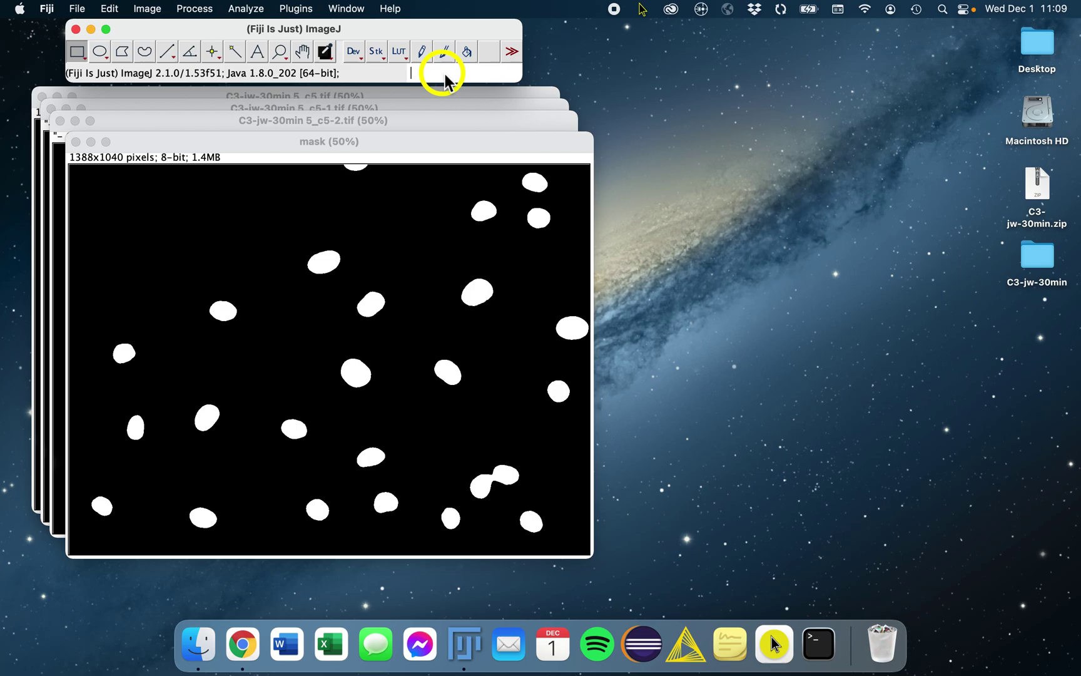
text(DUPLICAT)
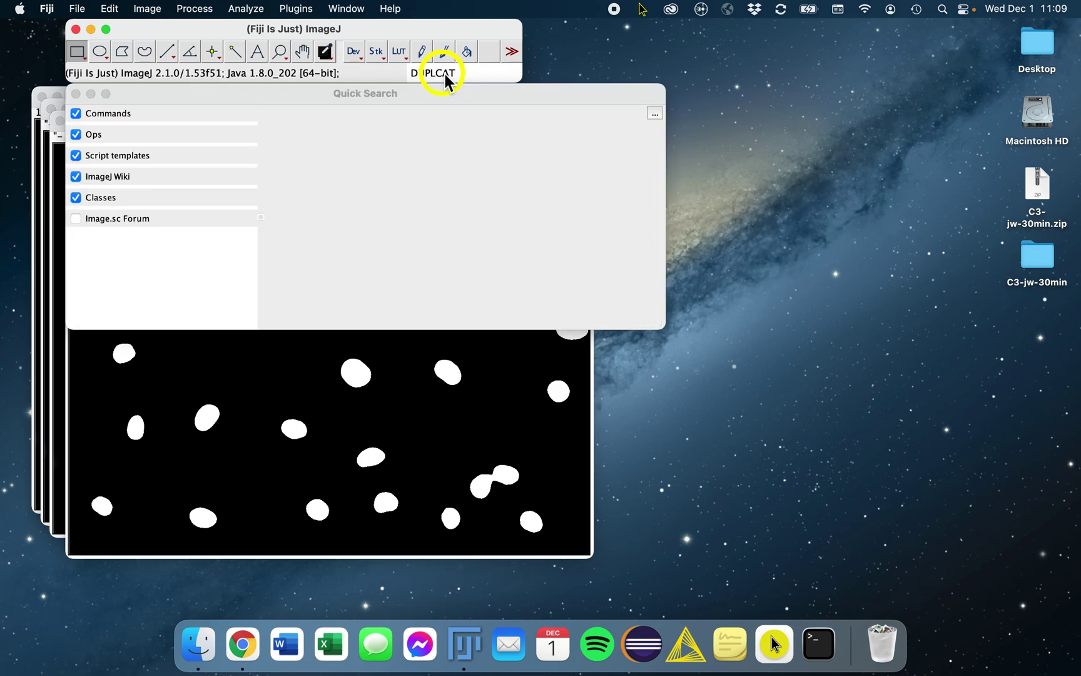
key(BackSpace)
key(BackSpace)
key(BackSpace)
key(BackSpace)
key(BackSpace)
key(BackSpace)
key(BackSpace)
key(BackSpace)
text(duplicate..)
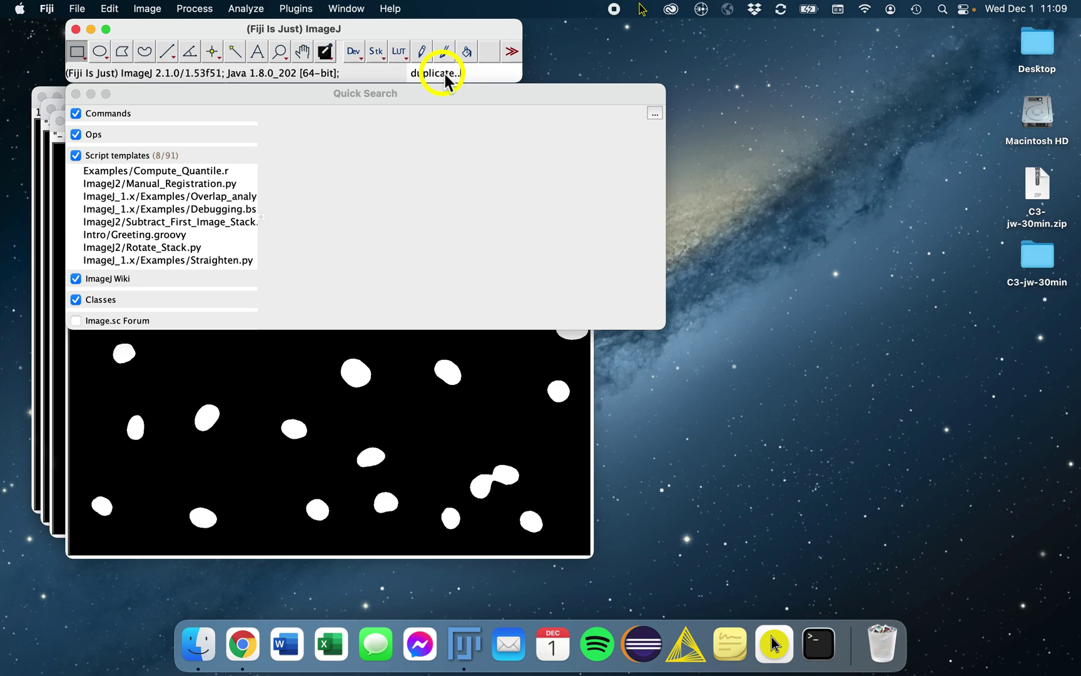
text(.)
key(Return)
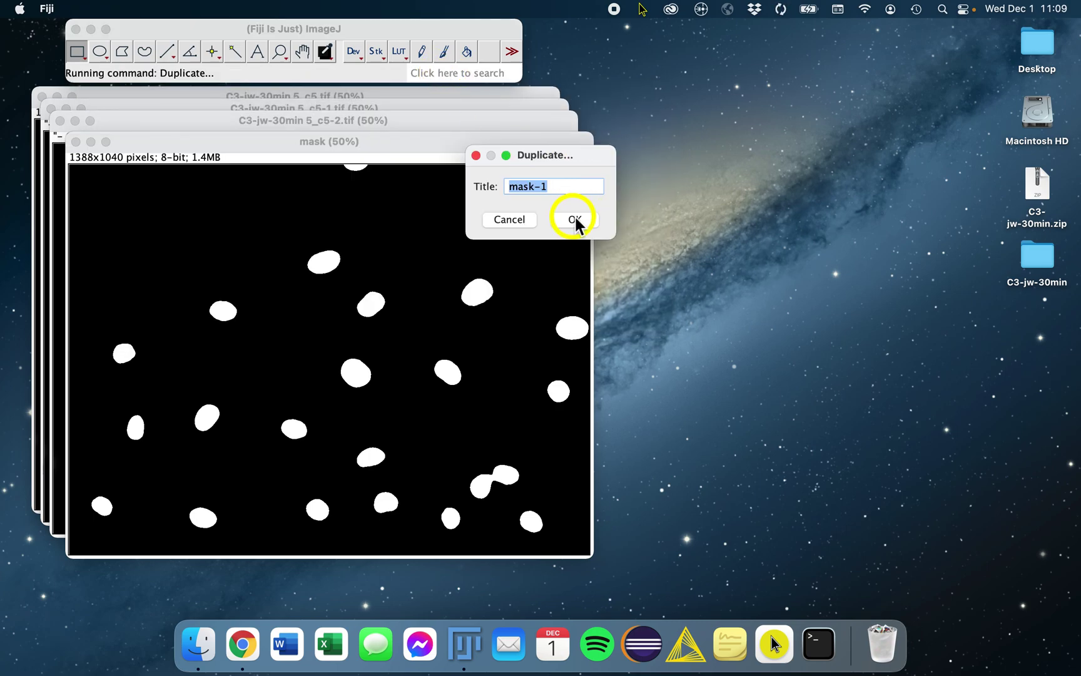
click(575, 219)
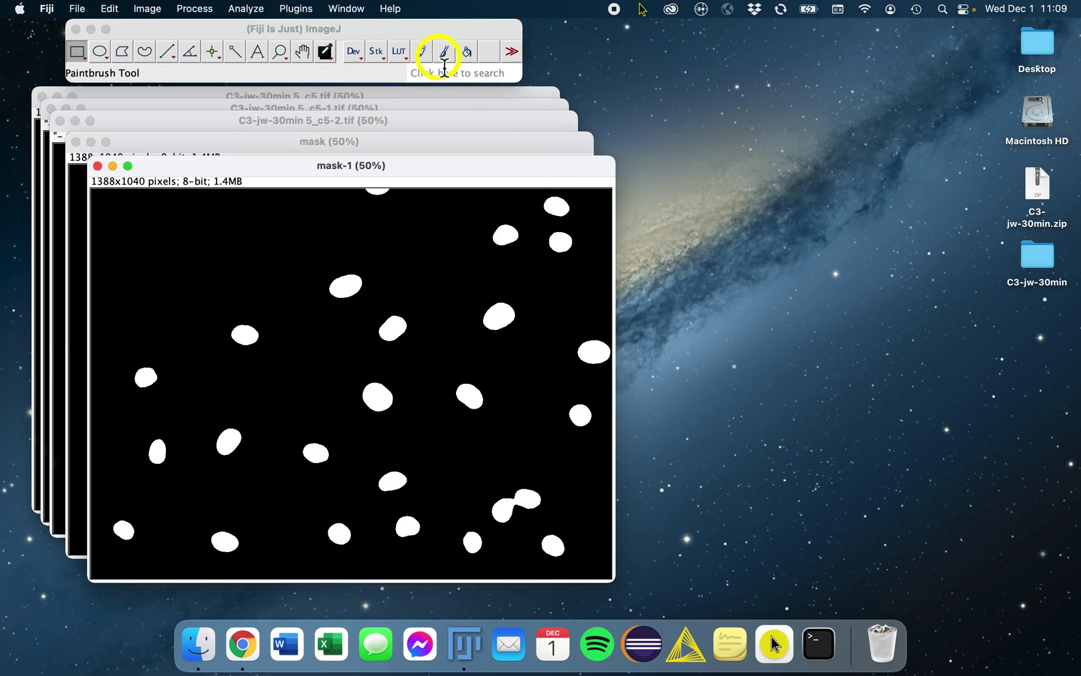
click(195, 8)
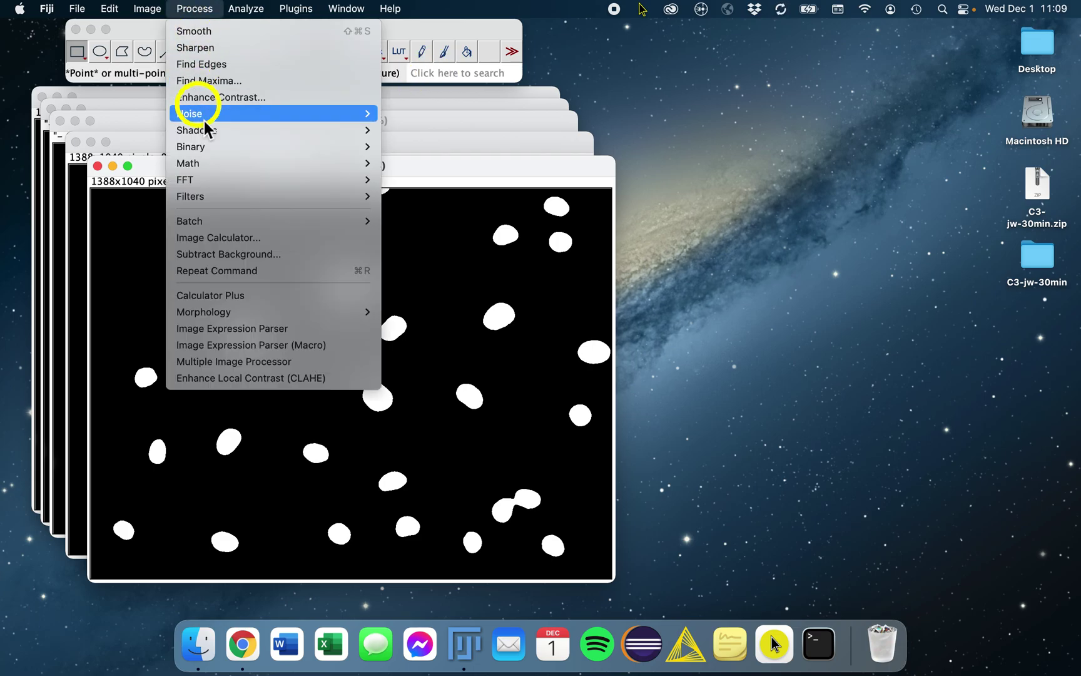
Show the Process > Binary submenu so Watershed is available for mask-1.
mouse_move(205, 146)
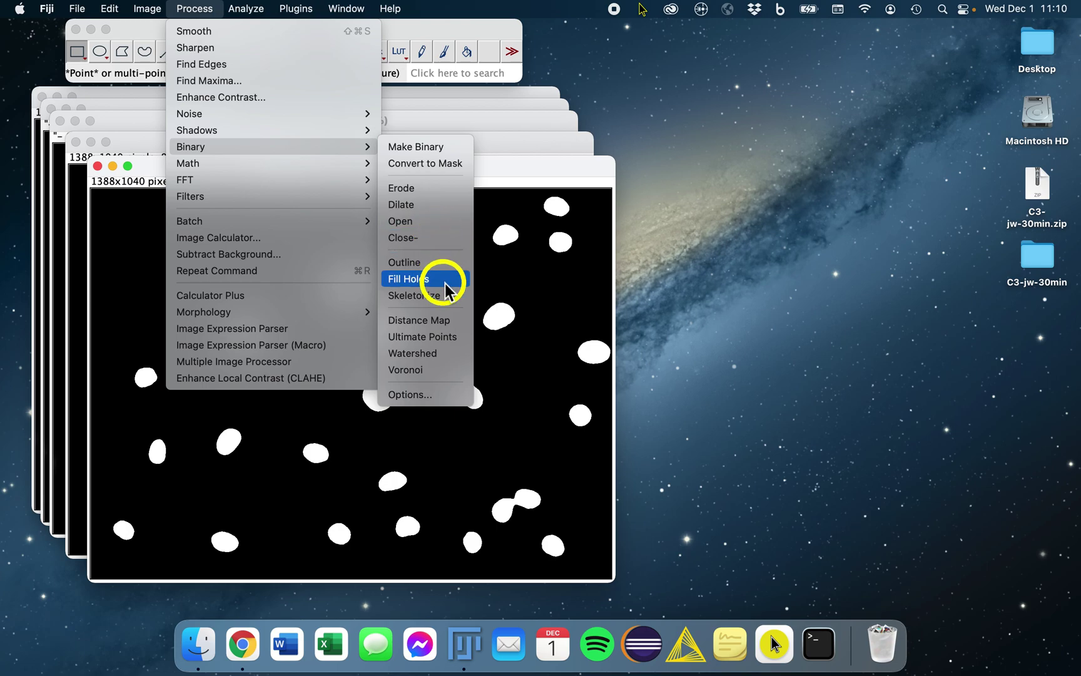
Apply Watershed, zoom in, and paint the notch between the two upper nuclei white.
click(458, 360)
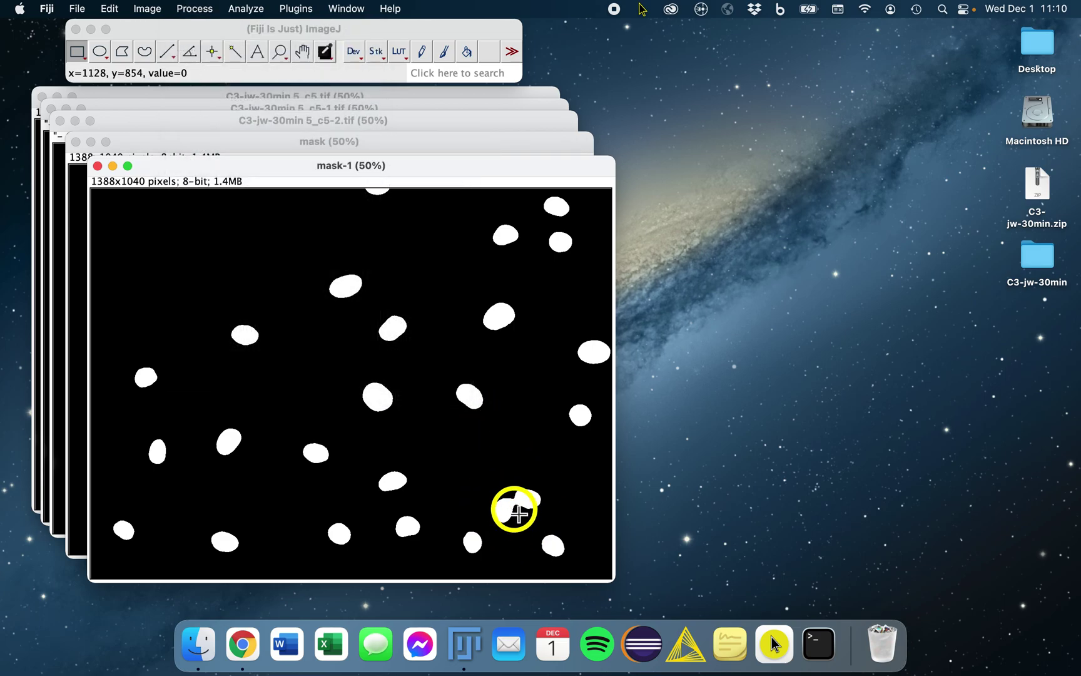
key(plus)
key(plus)
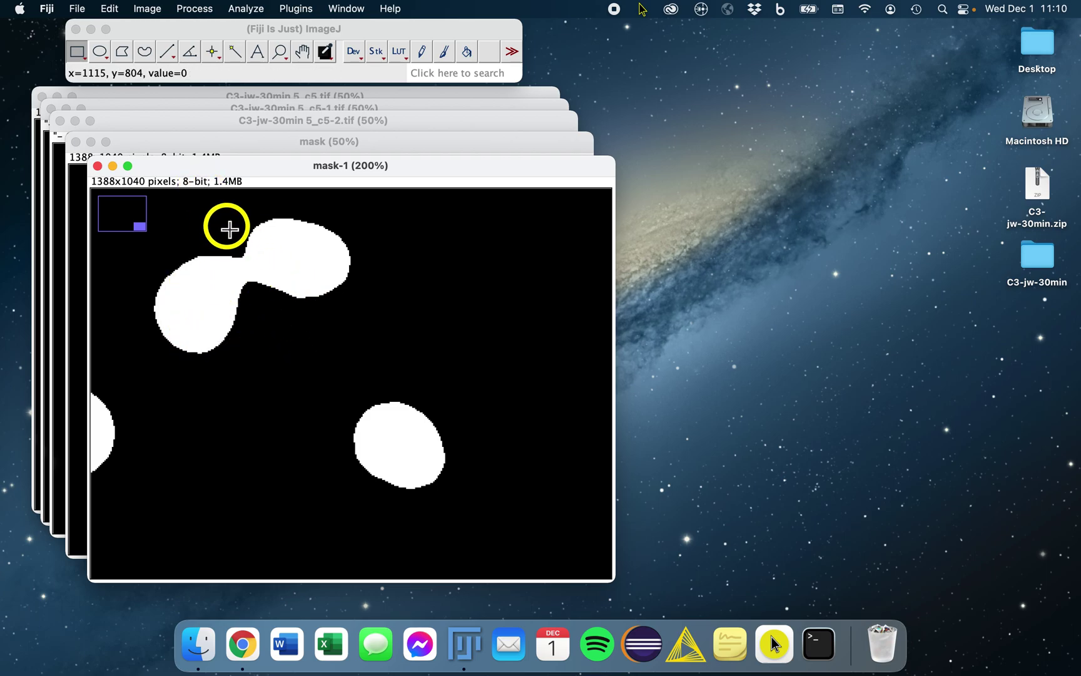
drag(257, 281, 245, 262)
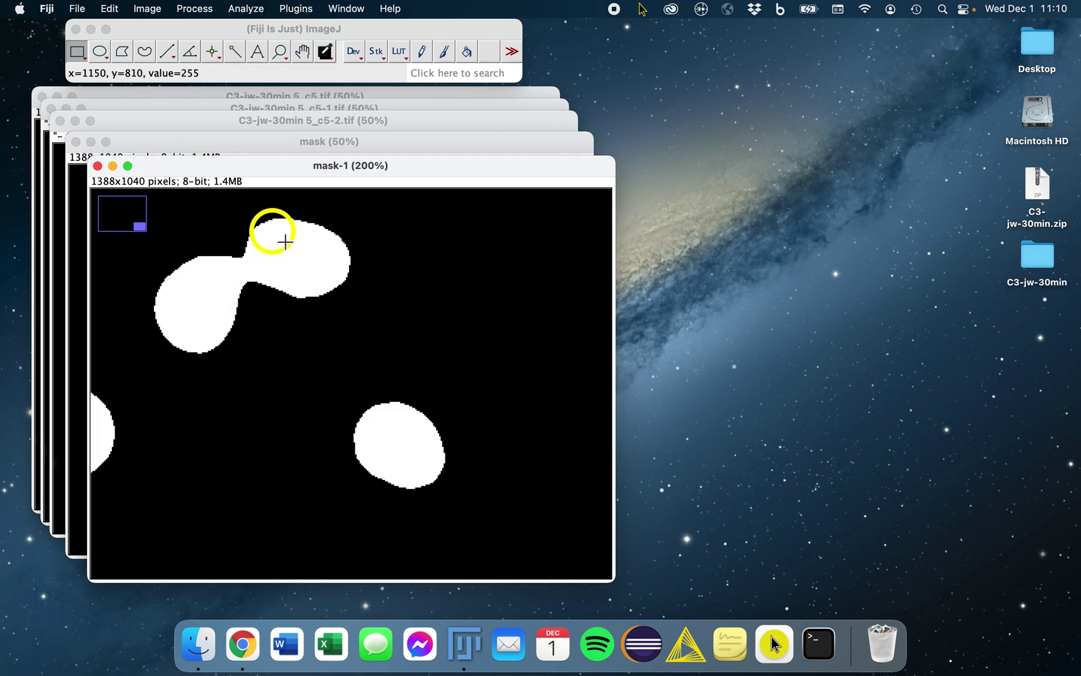
click(309, 290)
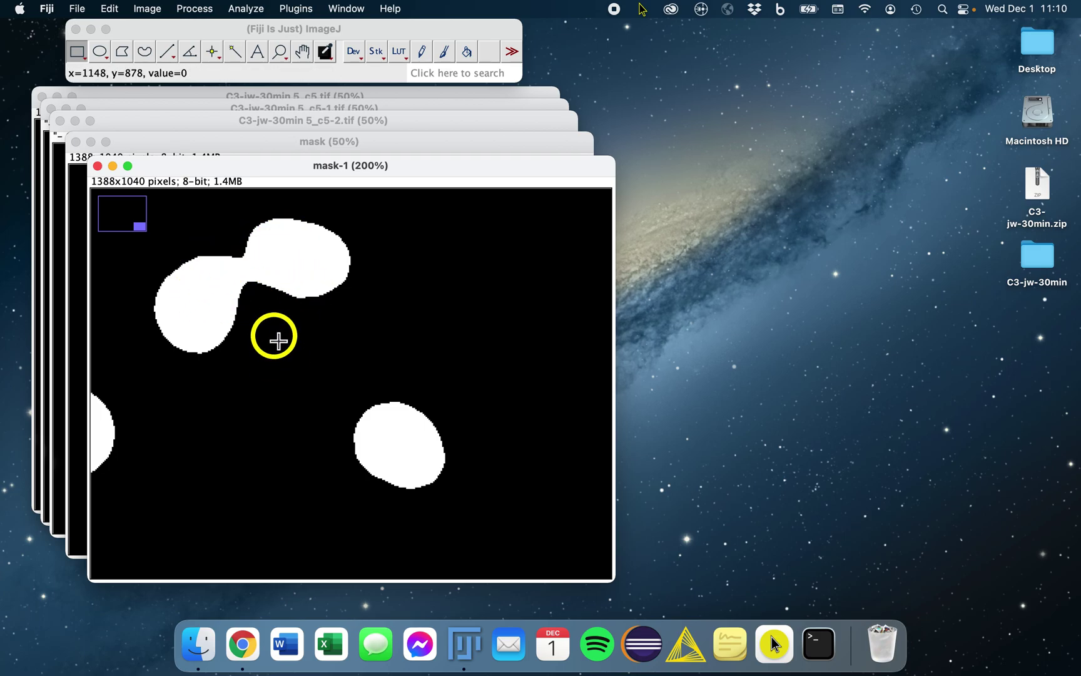
click(205, 12)
Browse the Process > Binary commands for the edited mask, then dismiss the menu.
mouse_move(209, 147)
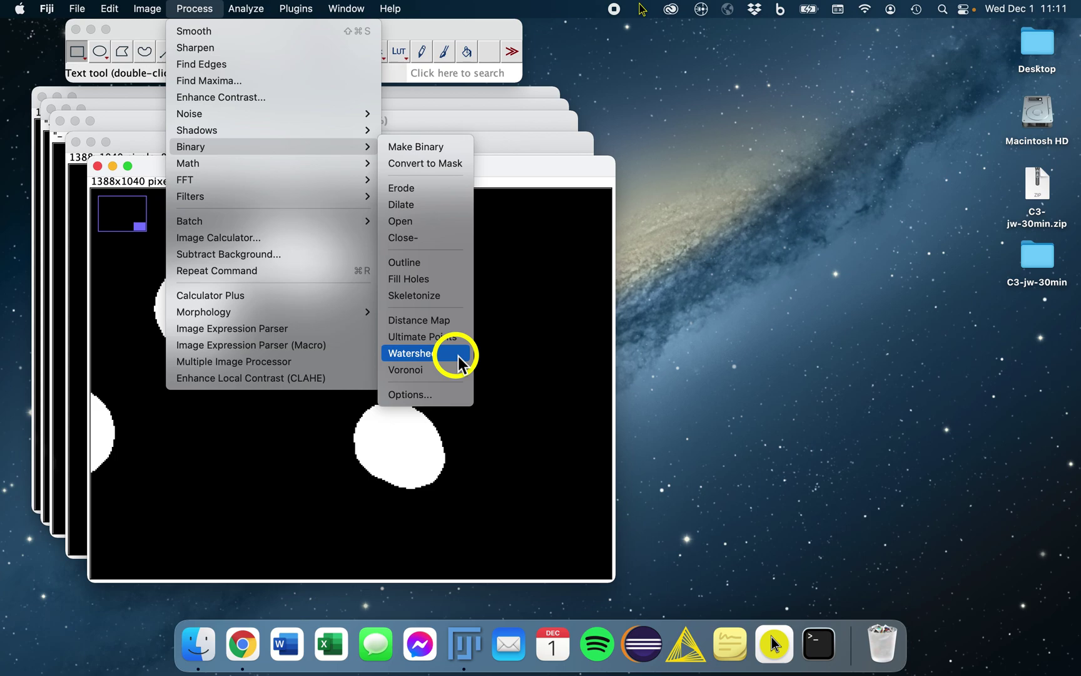
click(139, 40)
Tick Debug mode under Edit > Options > Misc. and confirm it.
click(110, 8)
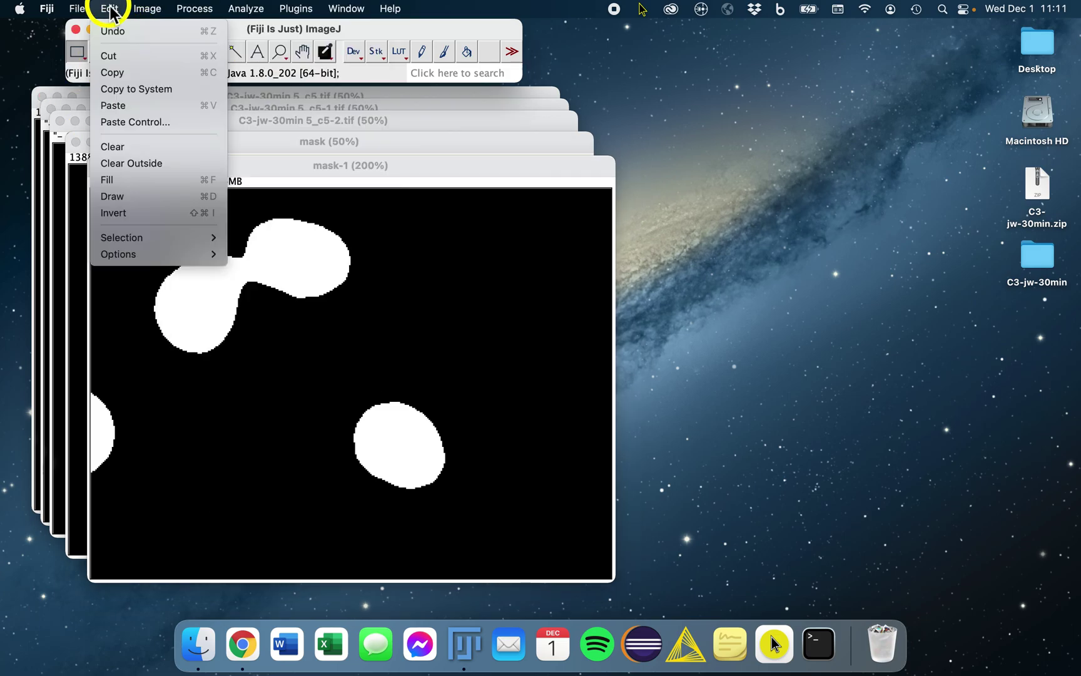
mouse_move(138, 257)
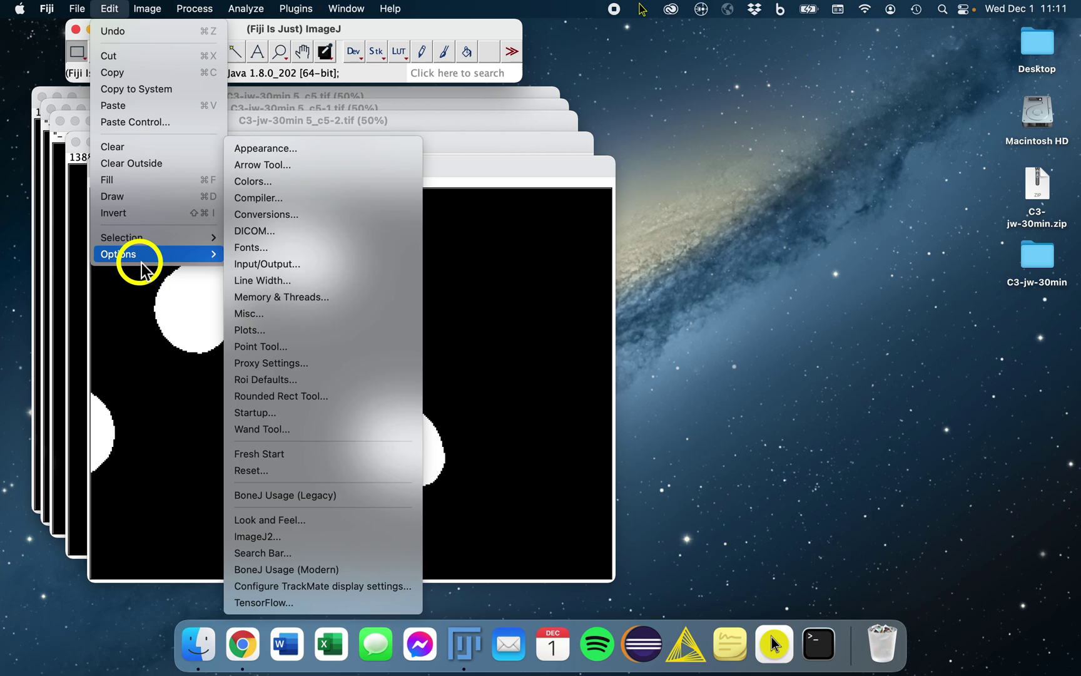
click(329, 314)
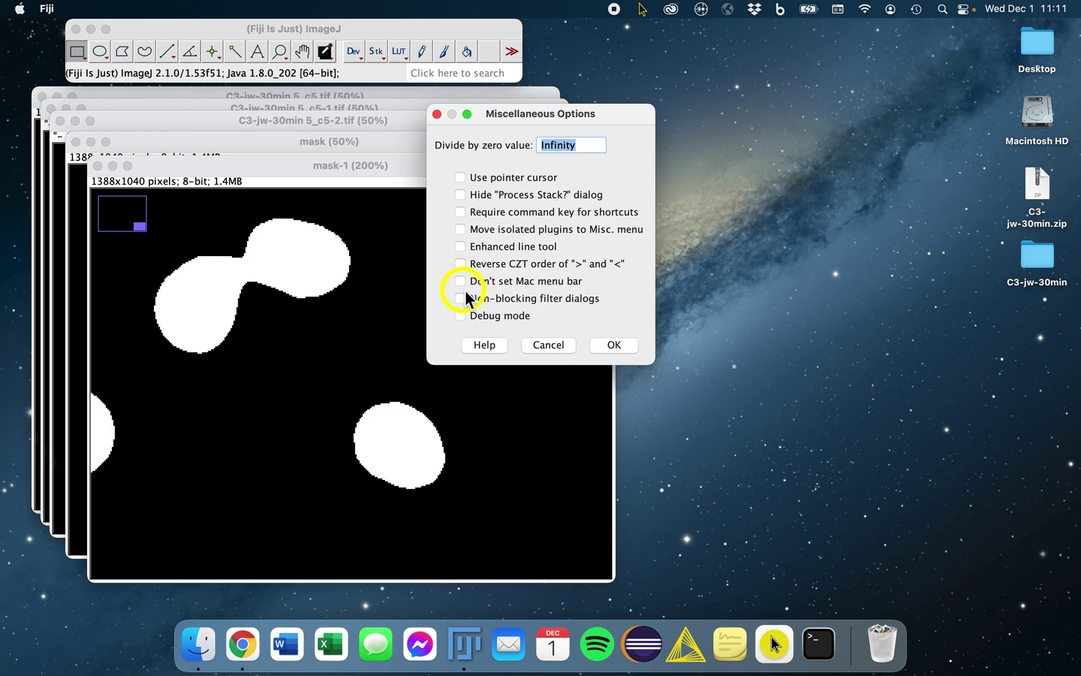
click(460, 316)
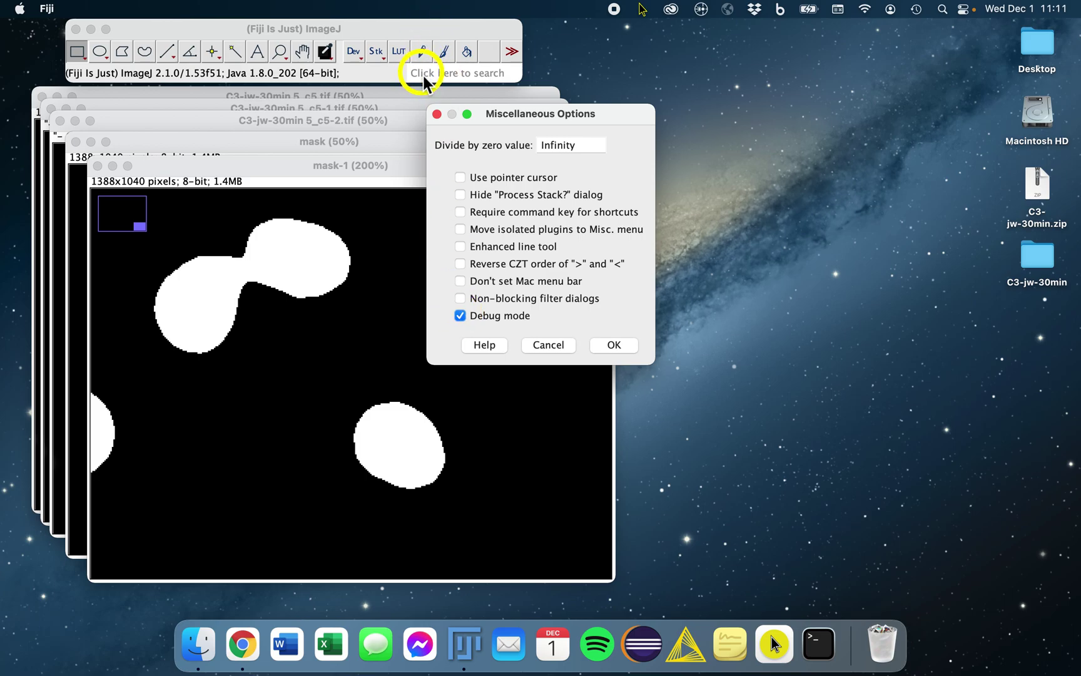
click(619, 345)
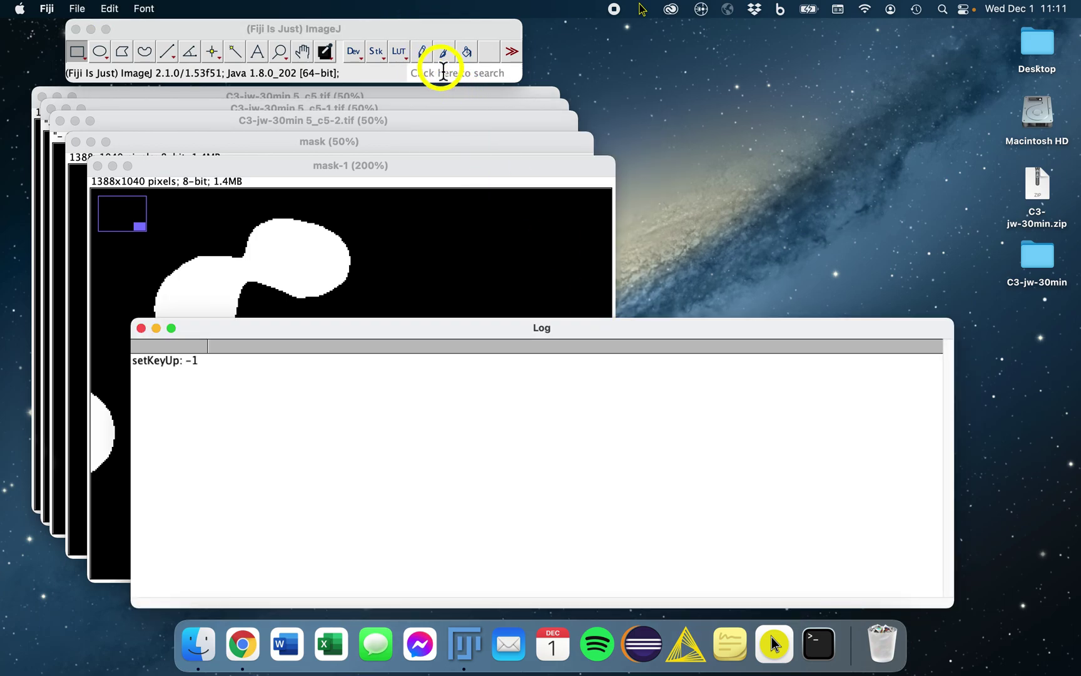
Run Watershed on mask-1 through the command search.
click(438, 73)
text(watershed)
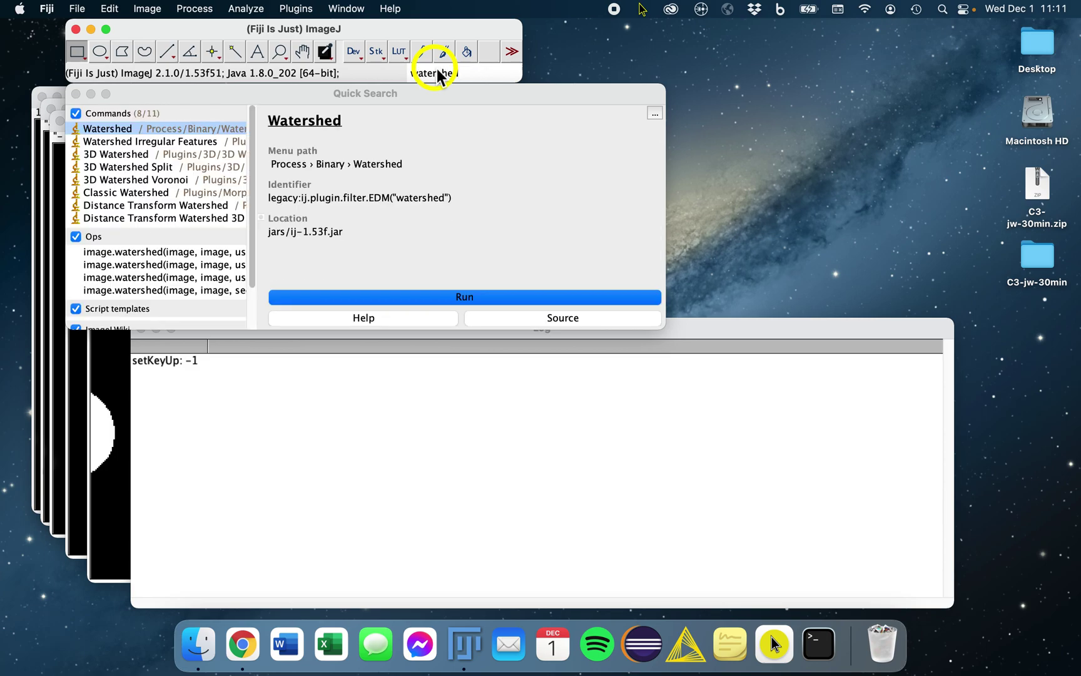
key(Return)
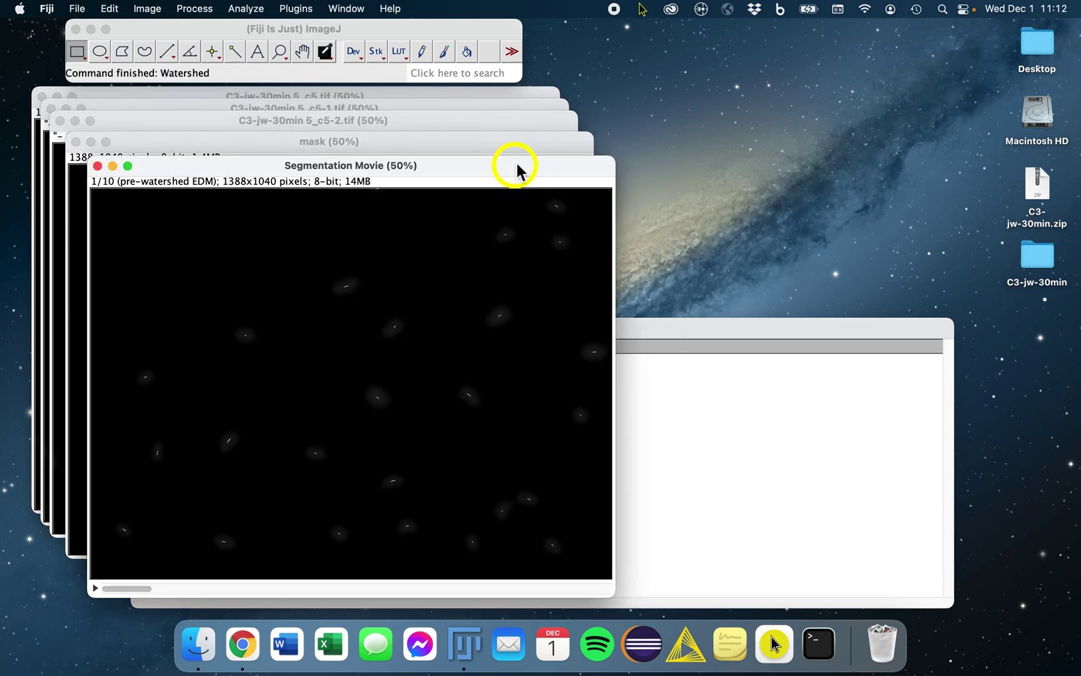
Play the Segmentation Movie, step it to level 8 of 10, then close it.
click(94, 588)
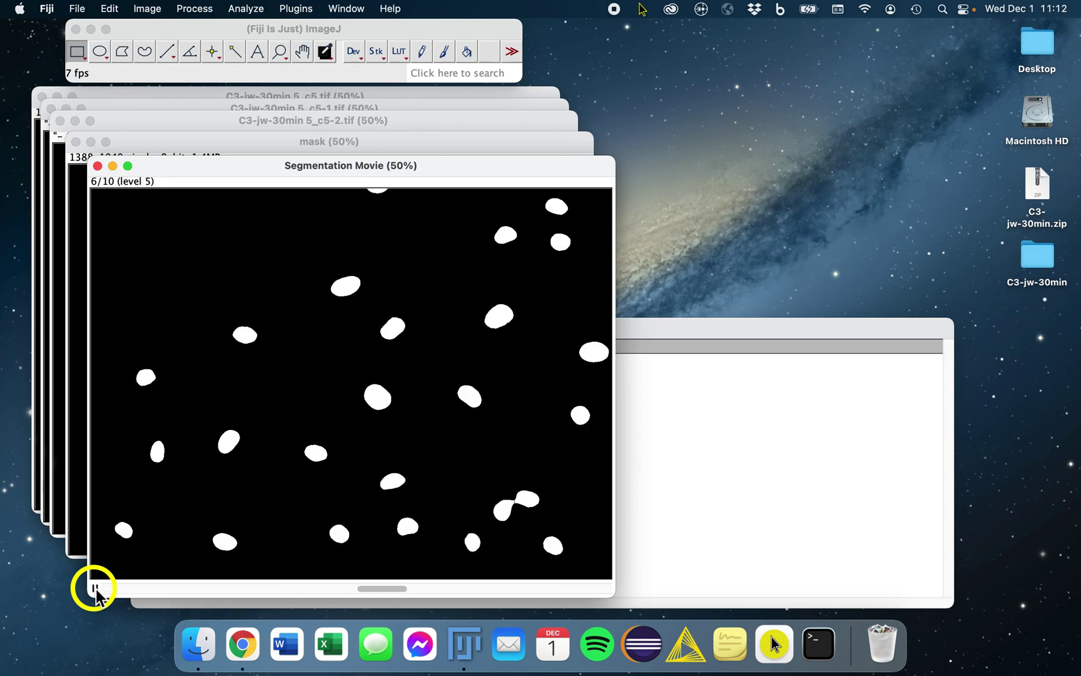
click(94, 588)
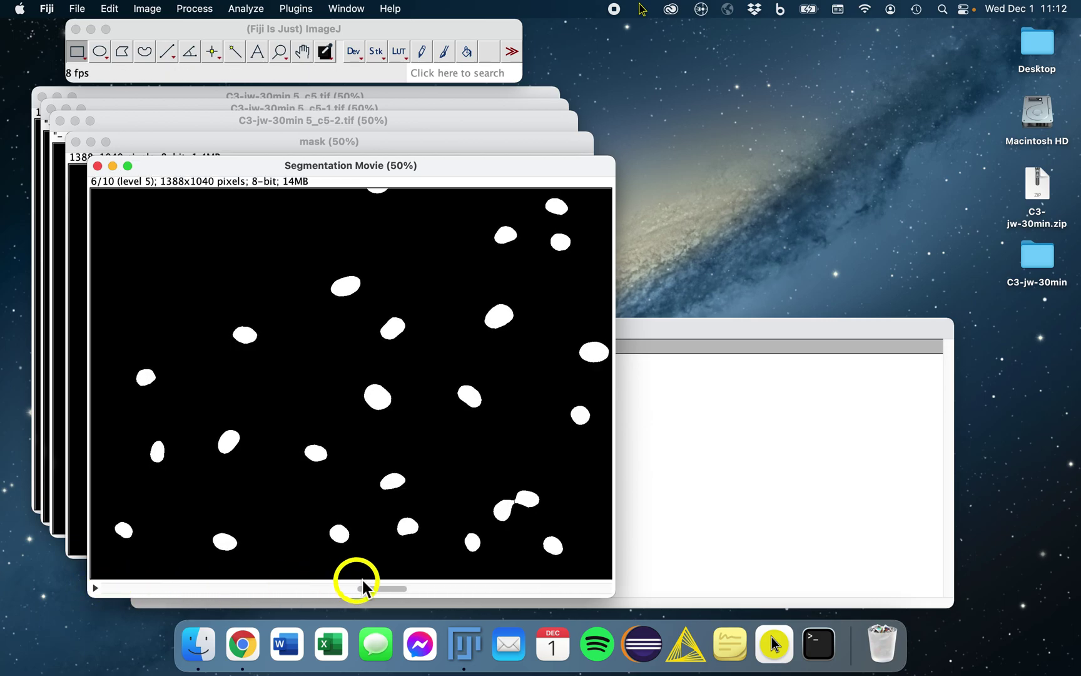
click(452, 589)
drag(453, 590, 586, 591)
click(150, 588)
click(152, 588)
scroll(520, 512, up, 3)
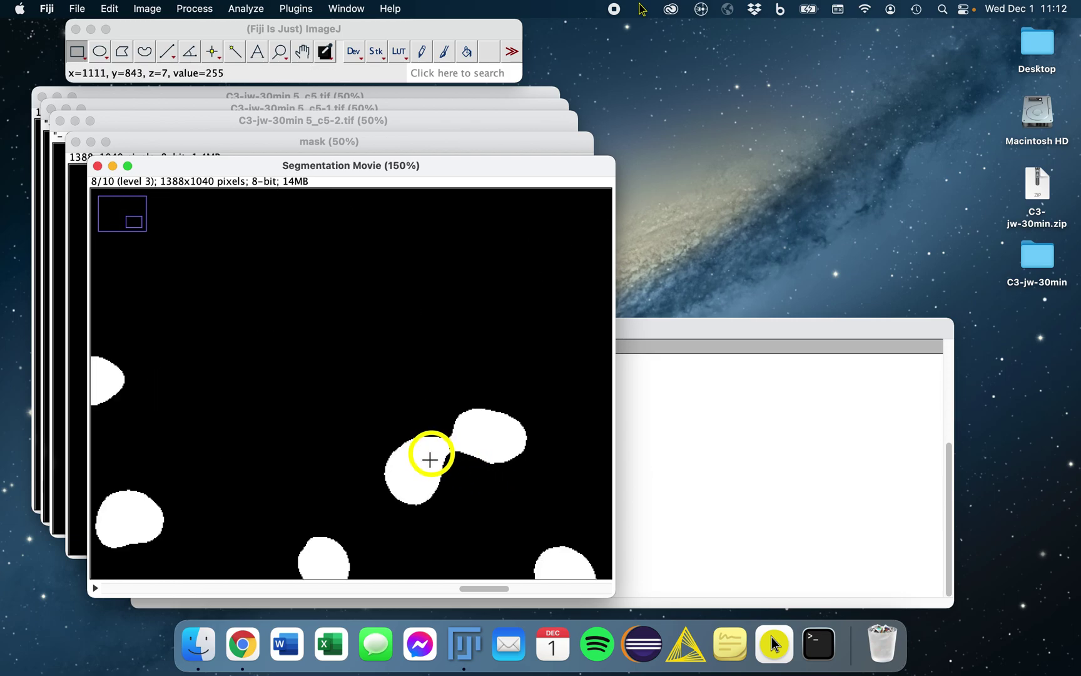
click(97, 166)
Close the Log window, inspect the thin split line in mask-1, and zoom back out.
click(137, 322)
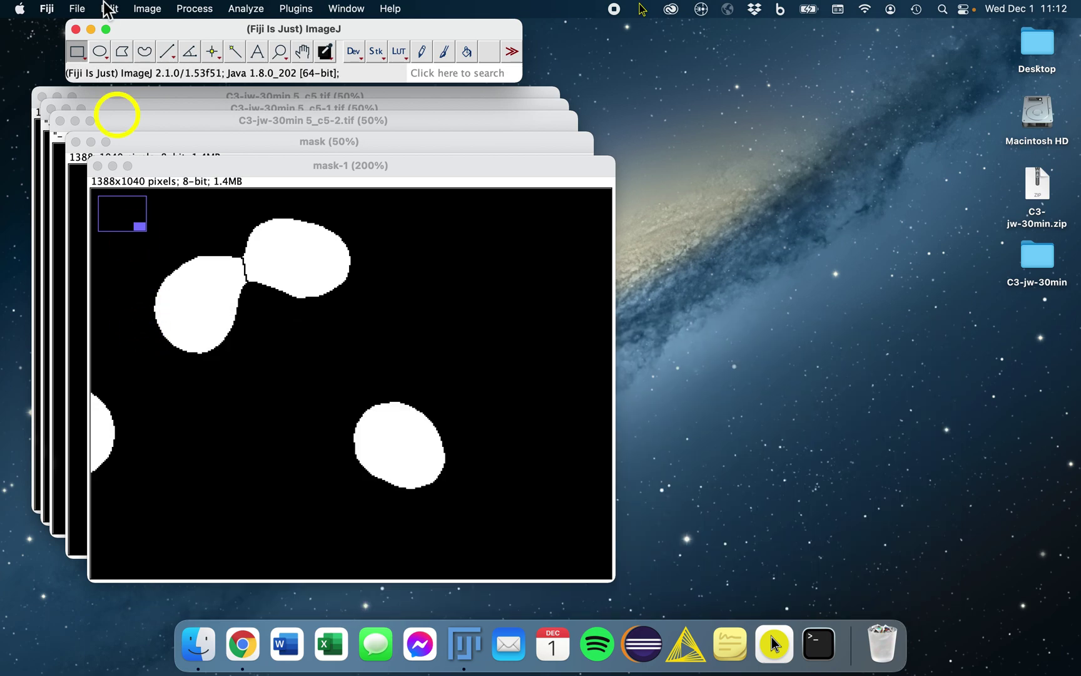
click(110, 8)
click(320, 169)
drag(246, 272, 237, 249)
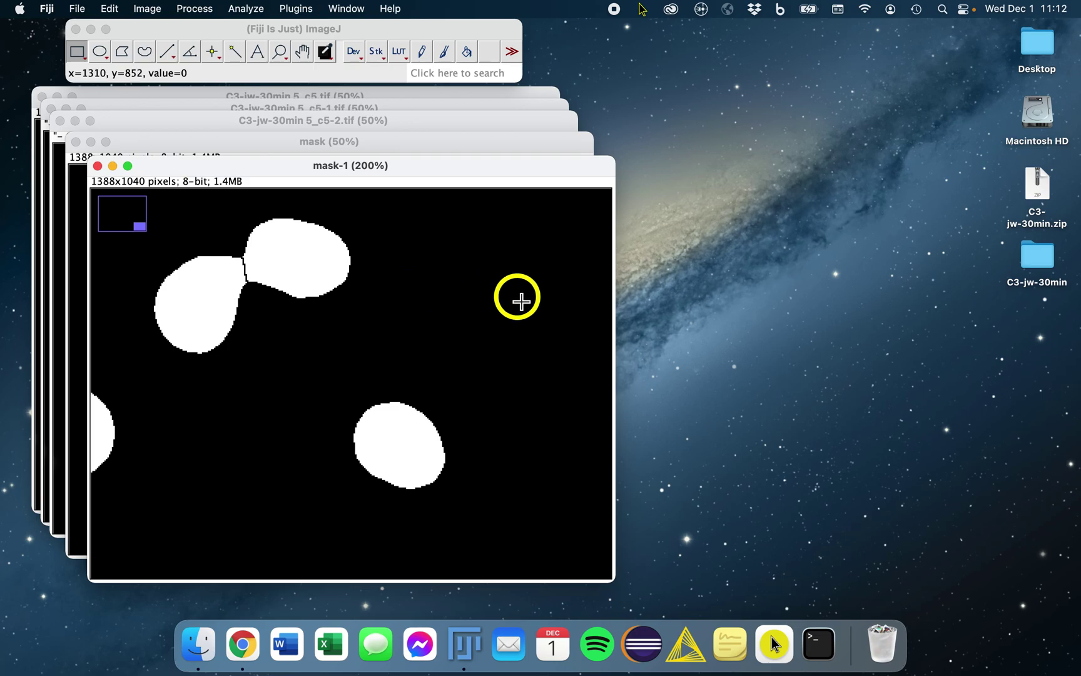
key(minus)
key(minus)
key(minus)
key(minus)
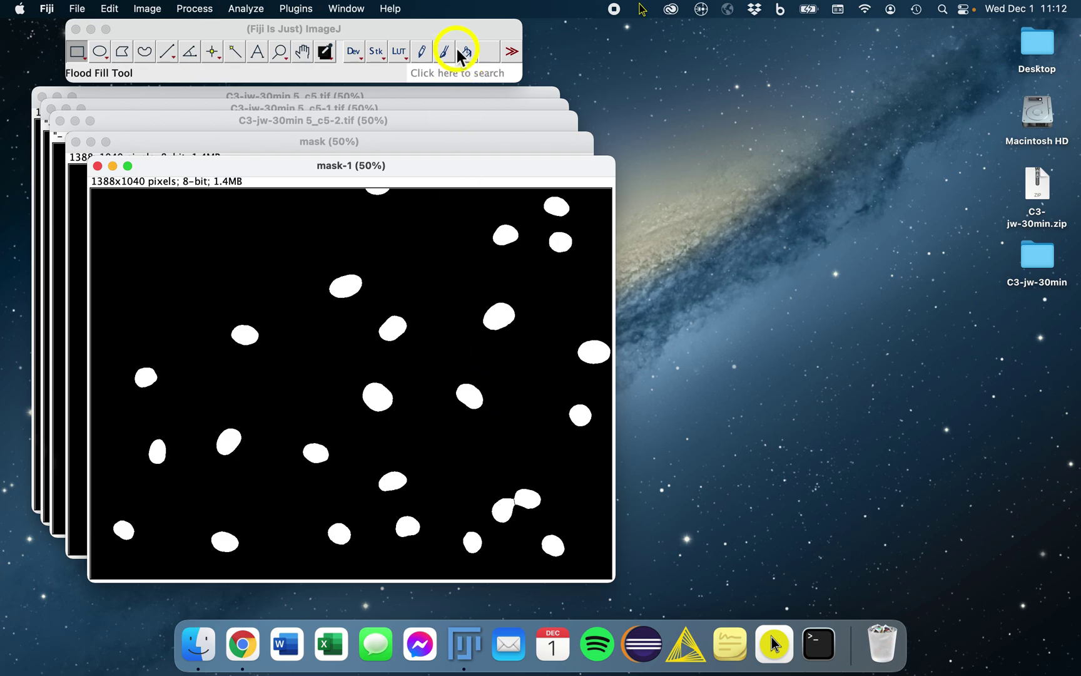
Search for 'morpho' to list the MorphoLibJ commands.
click(442, 73)
text(morpho)
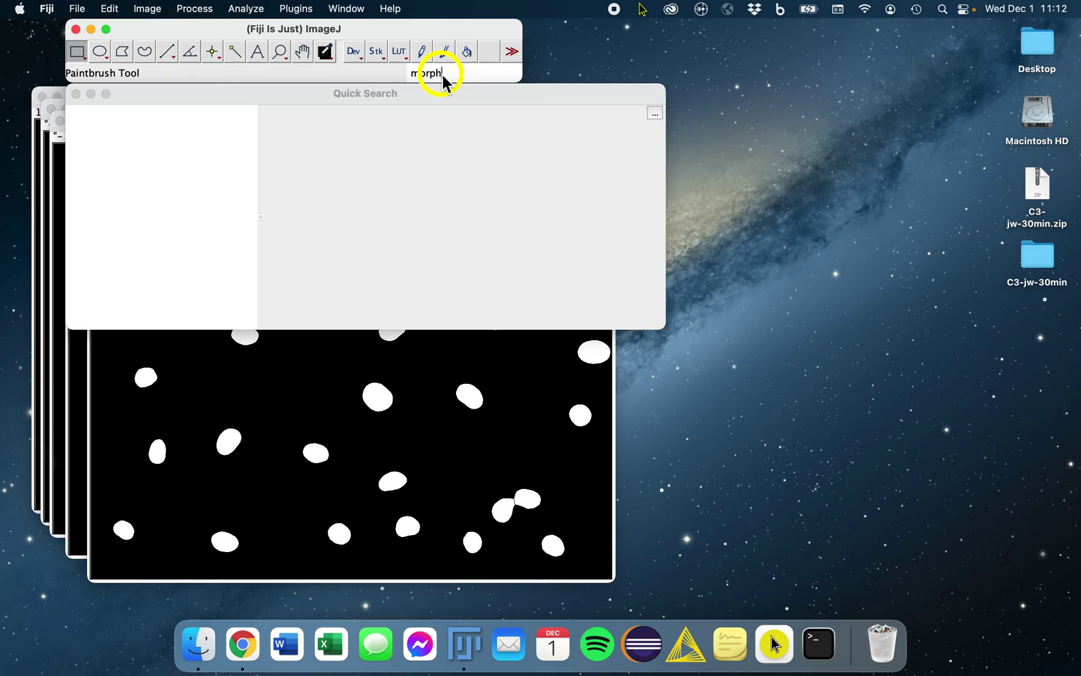